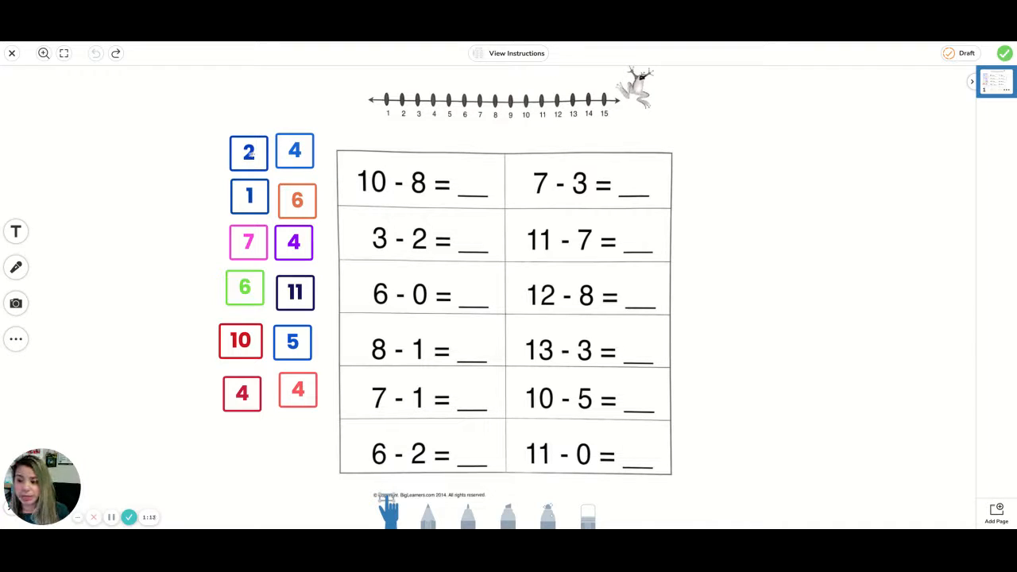
# Step: Record a voice clip and attach it to the 2 tile beside the subtraction worksheet
pyautogui.click(249, 153)
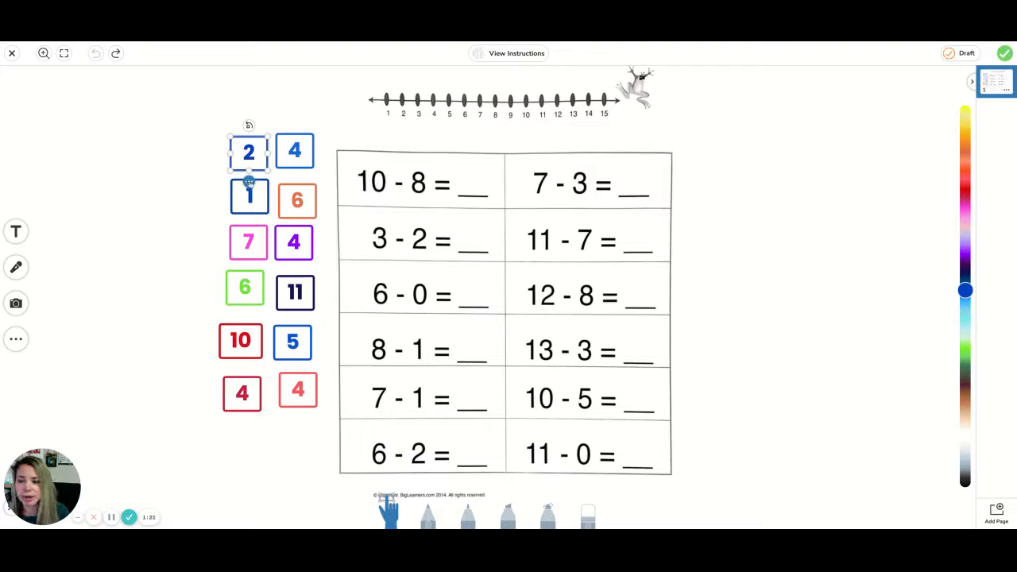
pyautogui.click(249, 182)
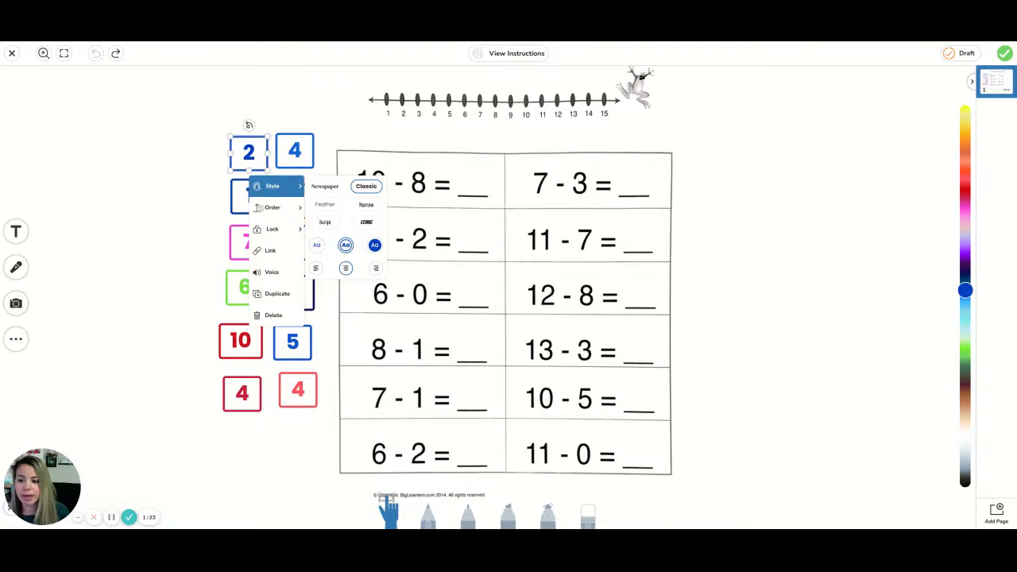
pyautogui.click(274, 273)
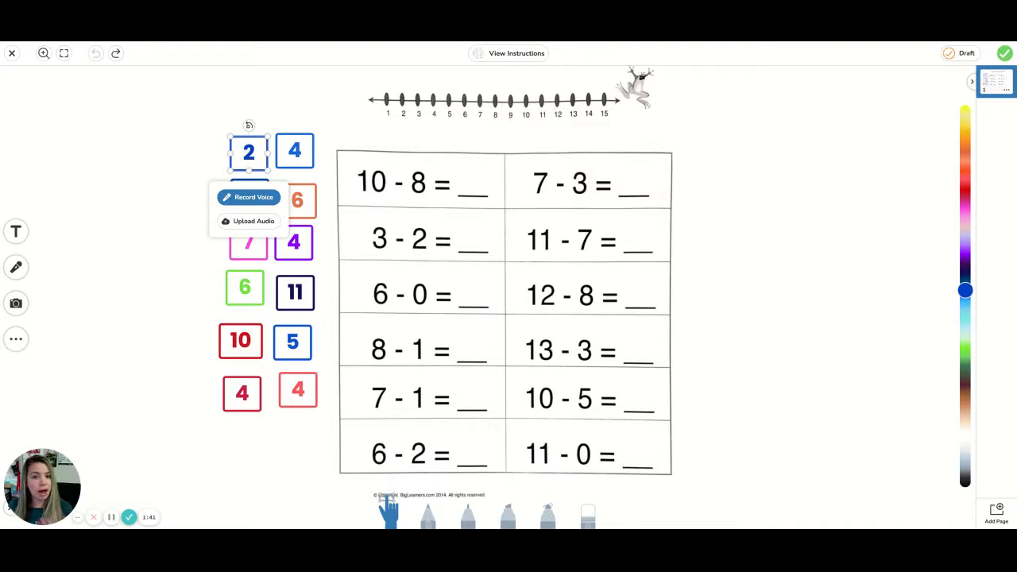
pyautogui.click(249, 197)
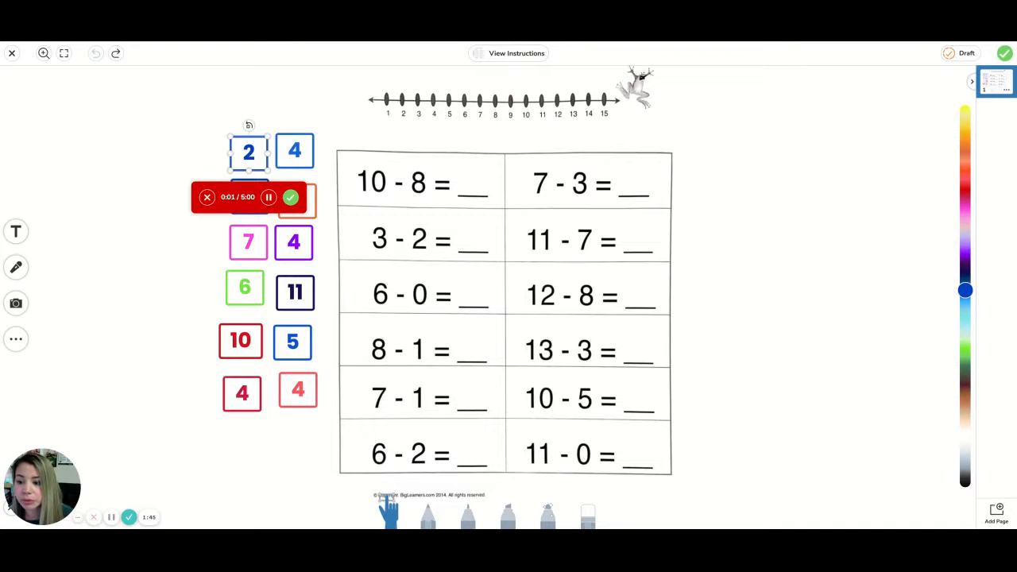
pyautogui.click(290, 197)
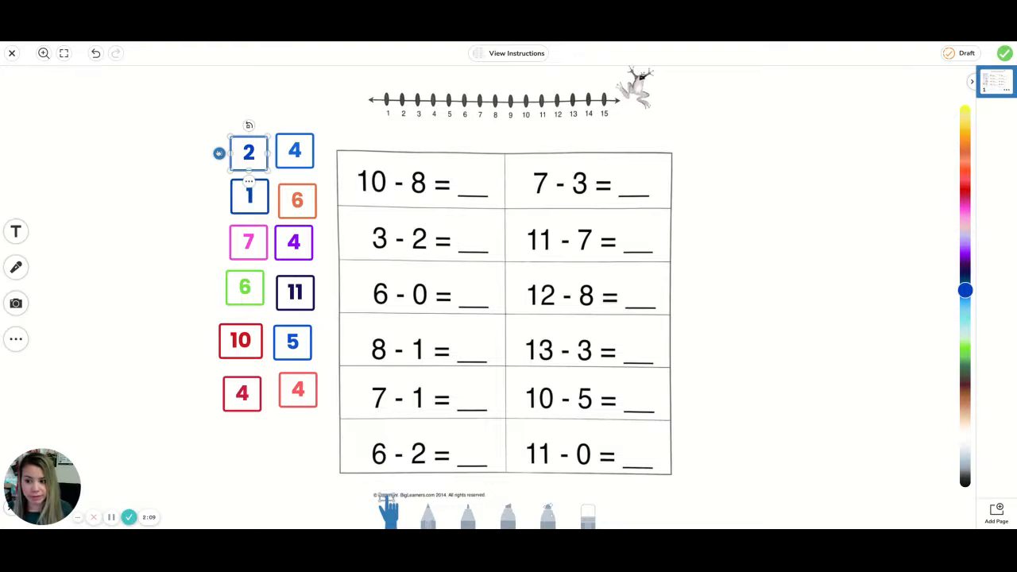
# Step: Record a voice clip and attach it to the blue 4 tile next to the 2 tile
pyautogui.click(294, 163)
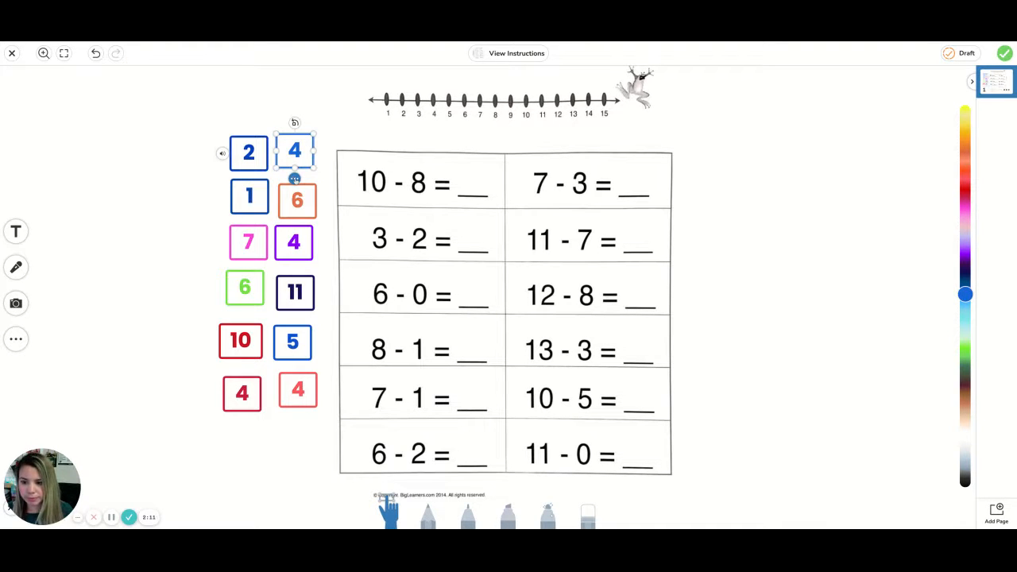
pyautogui.click(294, 177)
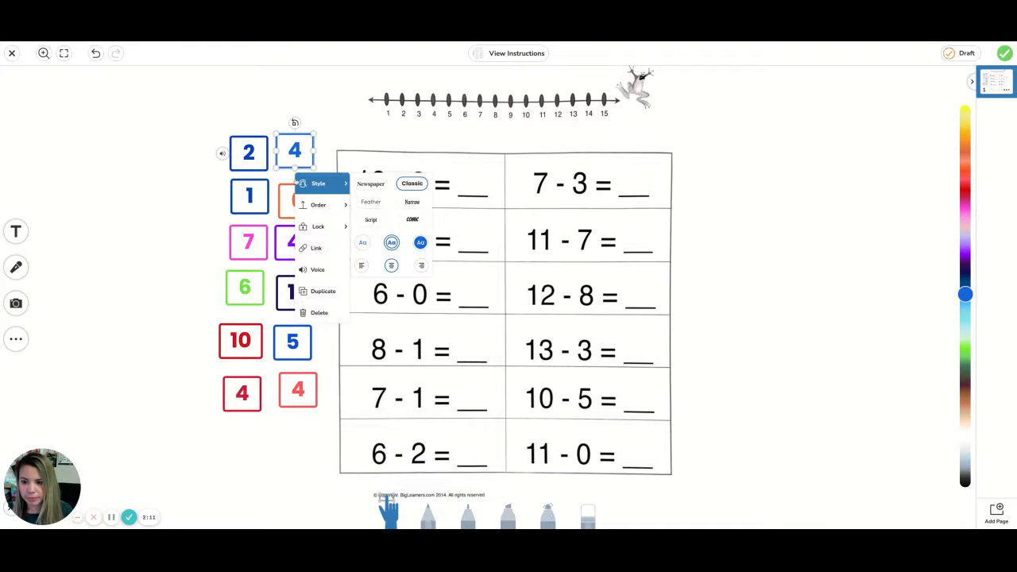
pyautogui.click(317, 269)
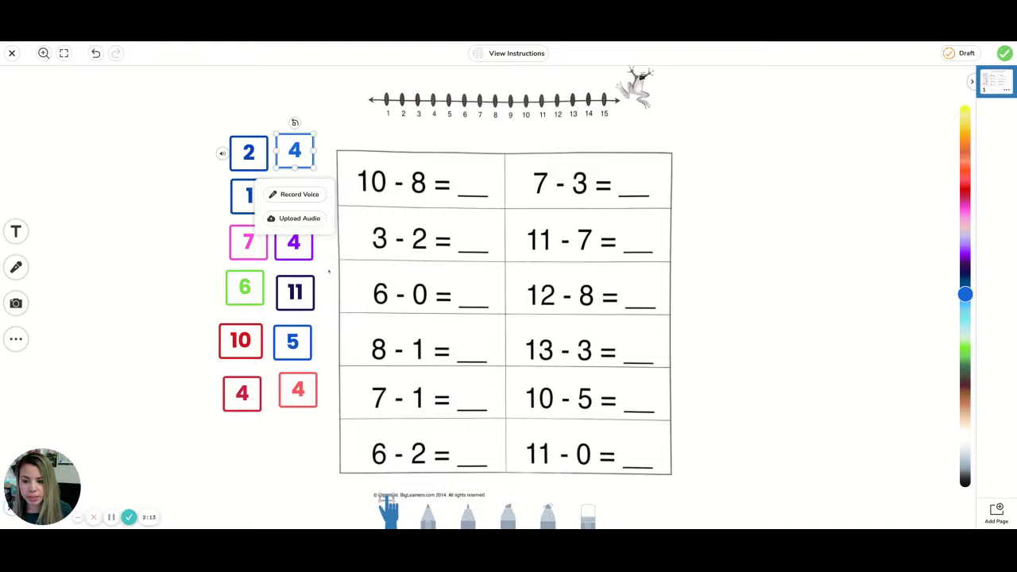
pyautogui.click(293, 196)
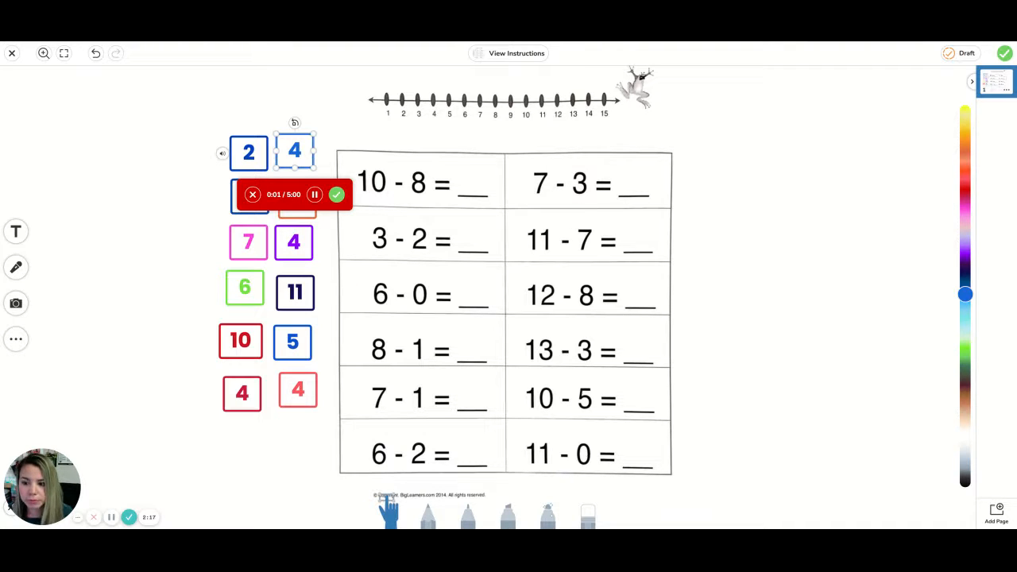
pyautogui.click(336, 195)
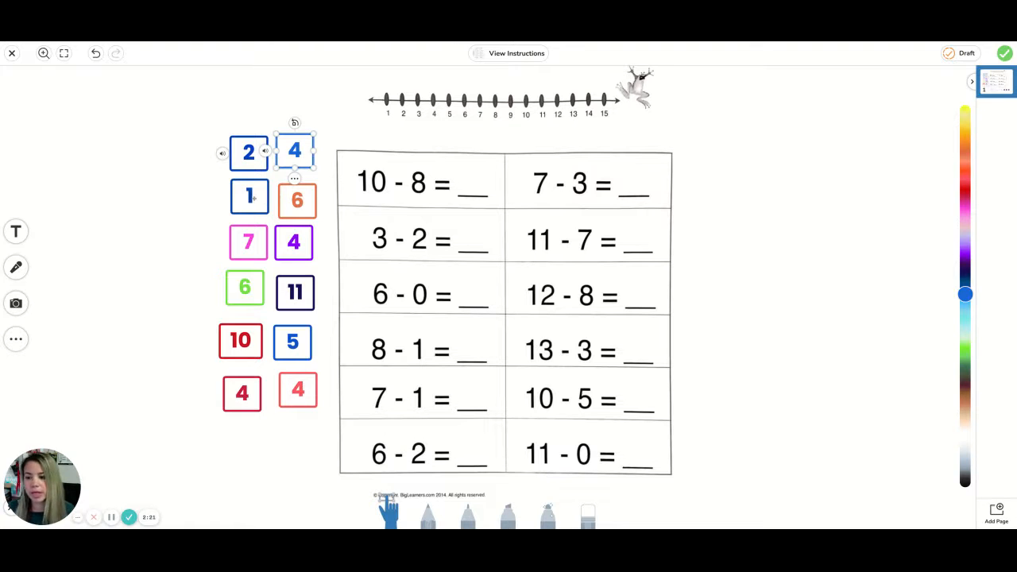
pyautogui.click(251, 196)
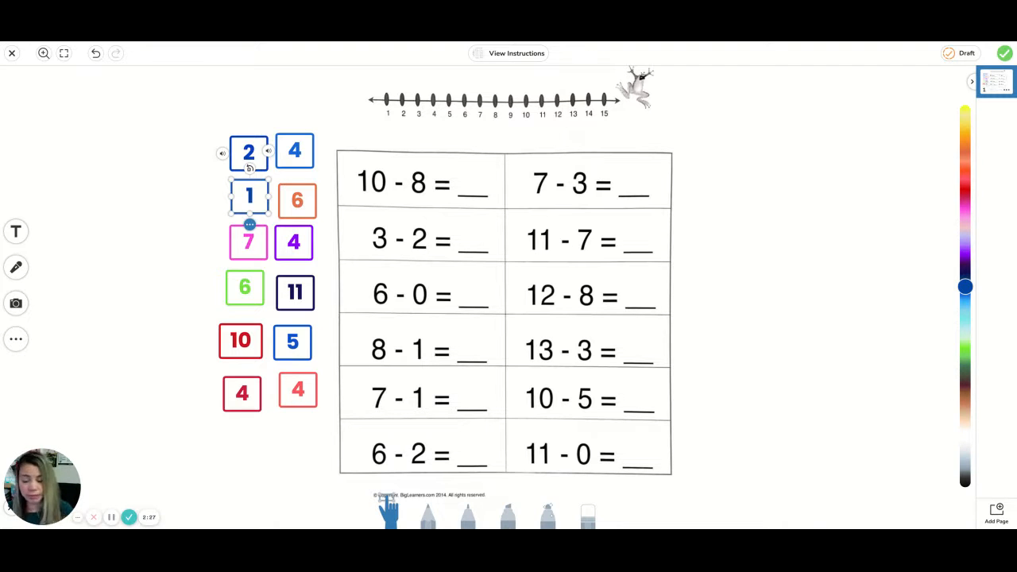
pyautogui.click(250, 225)
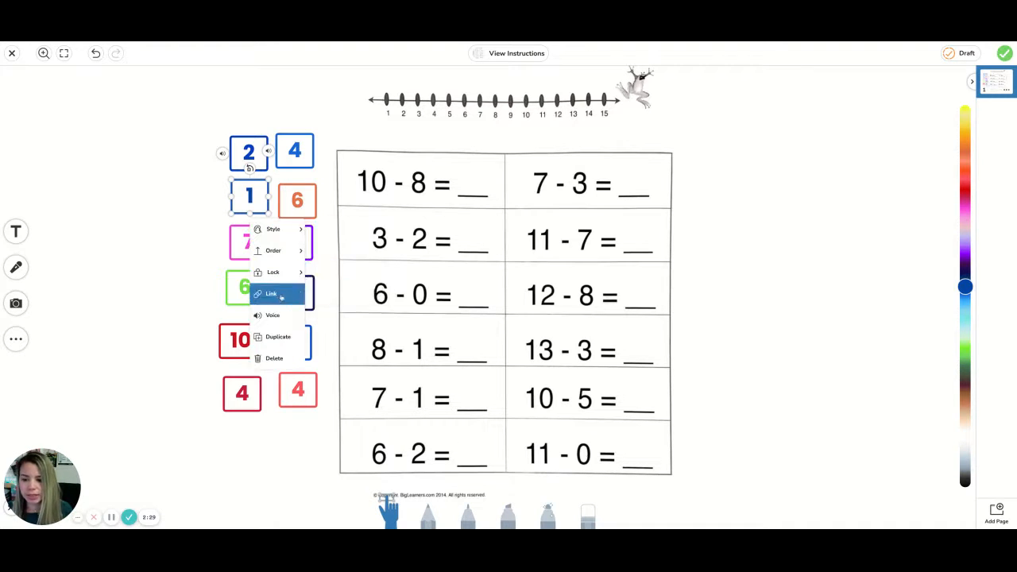
pyautogui.click(277, 316)
pyautogui.click(222, 240)
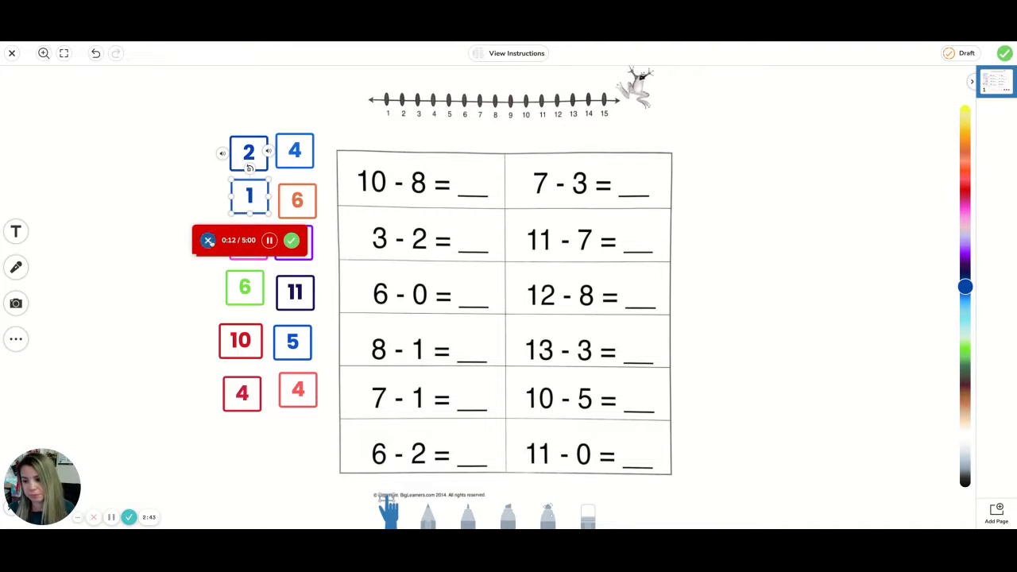
pyautogui.click(208, 240)
pyautogui.click(535, 303)
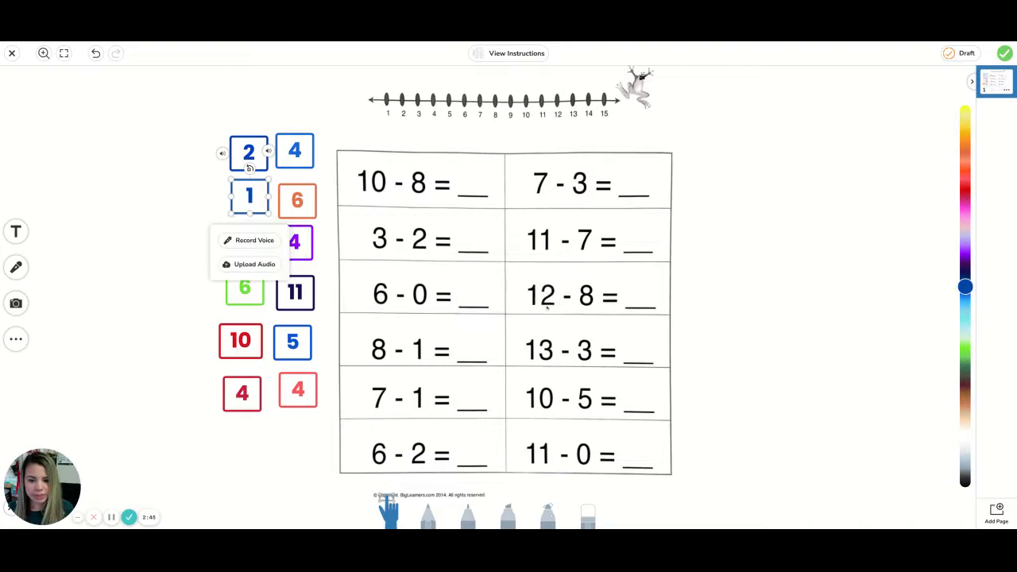
pyautogui.click(195, 213)
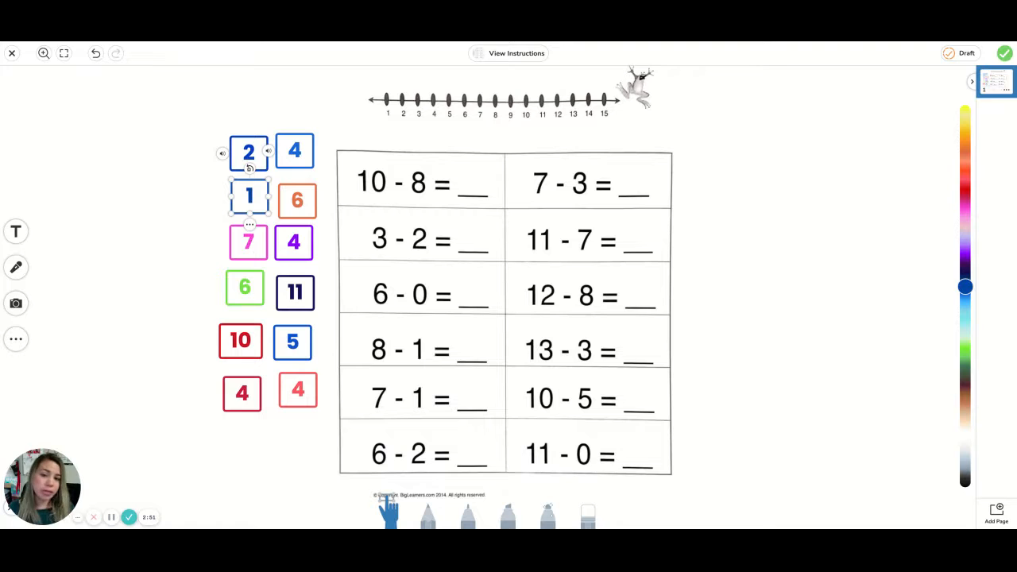
# Step: Play back the voice recording attached to the 2 tile
pyautogui.click(751, 211)
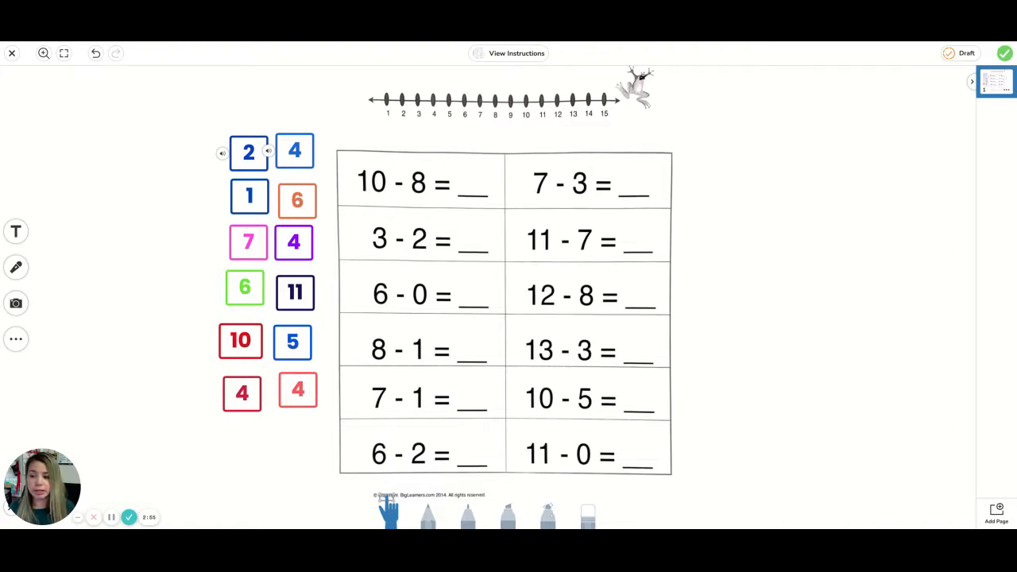
pyautogui.click(222, 154)
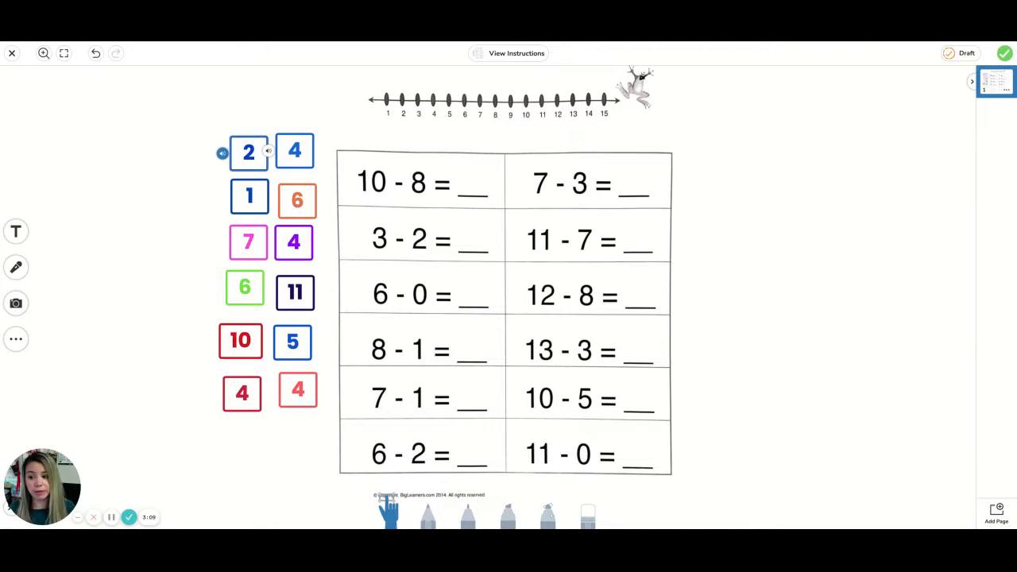
pyautogui.click(223, 153)
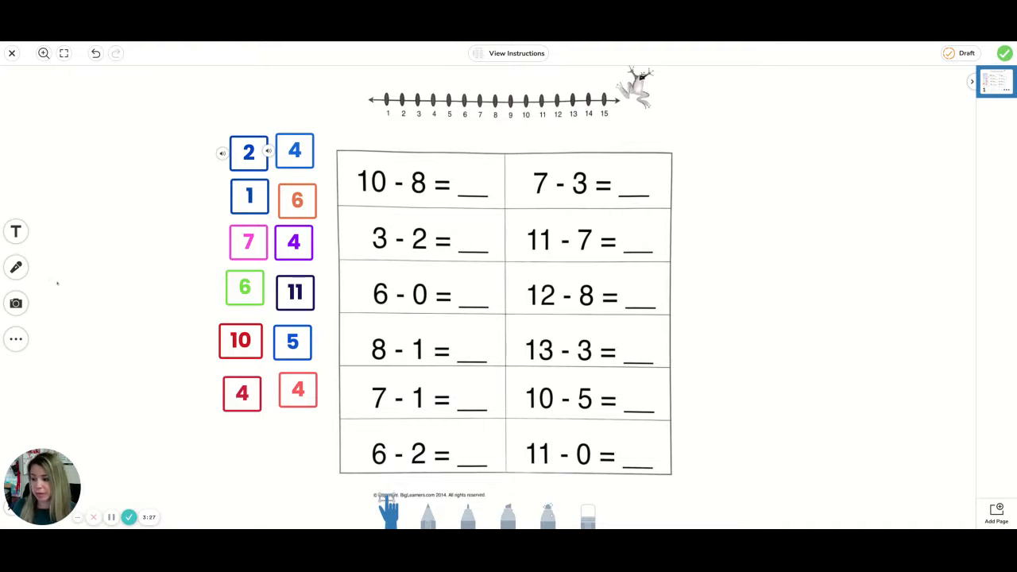
# Step: Insert a pink heart shape, place it in the blank area beside the frog and number line, and enlarge it
pyautogui.click(16, 266)
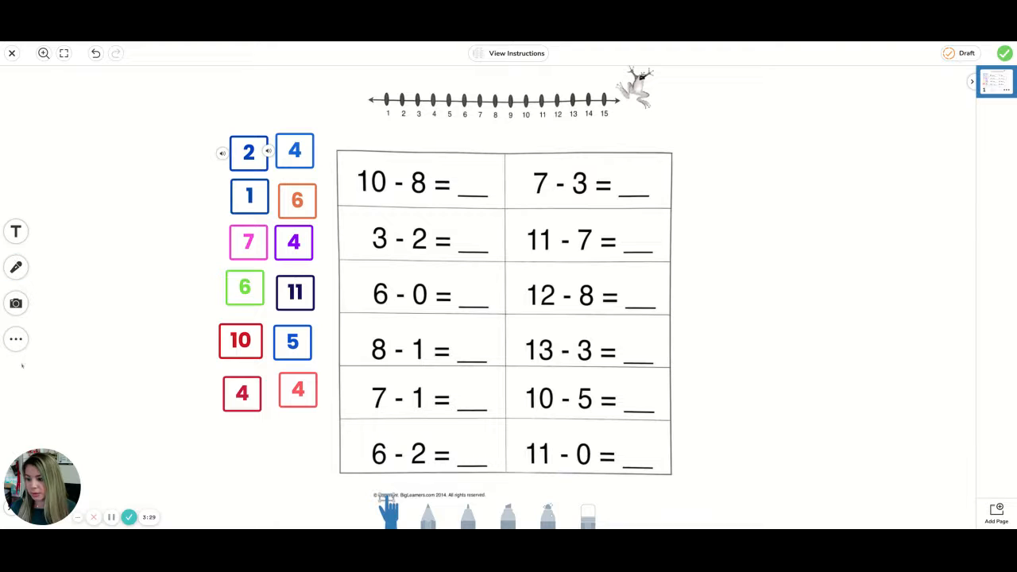
pyautogui.click(16, 339)
pyautogui.click(24, 338)
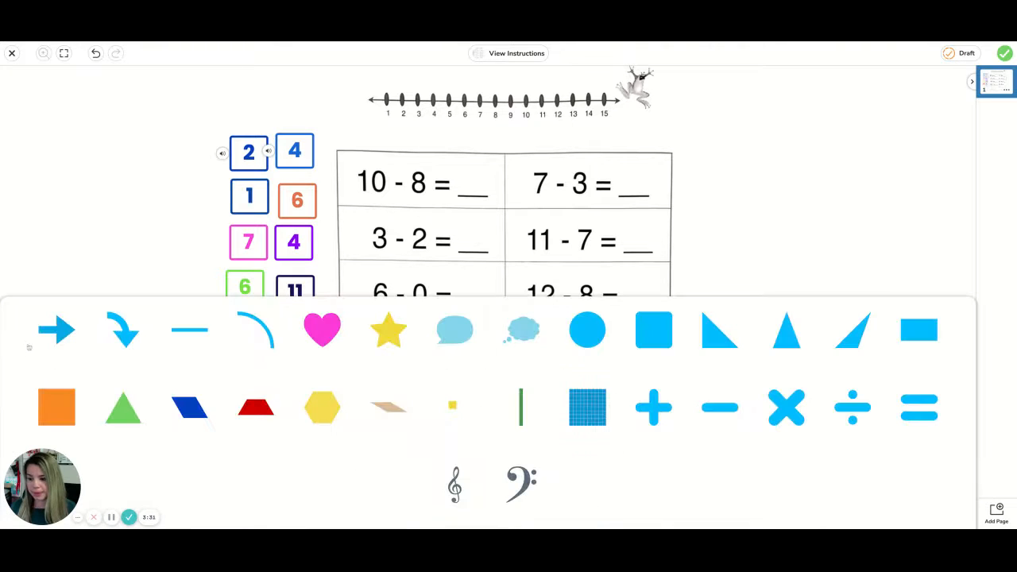
pyautogui.click(322, 329)
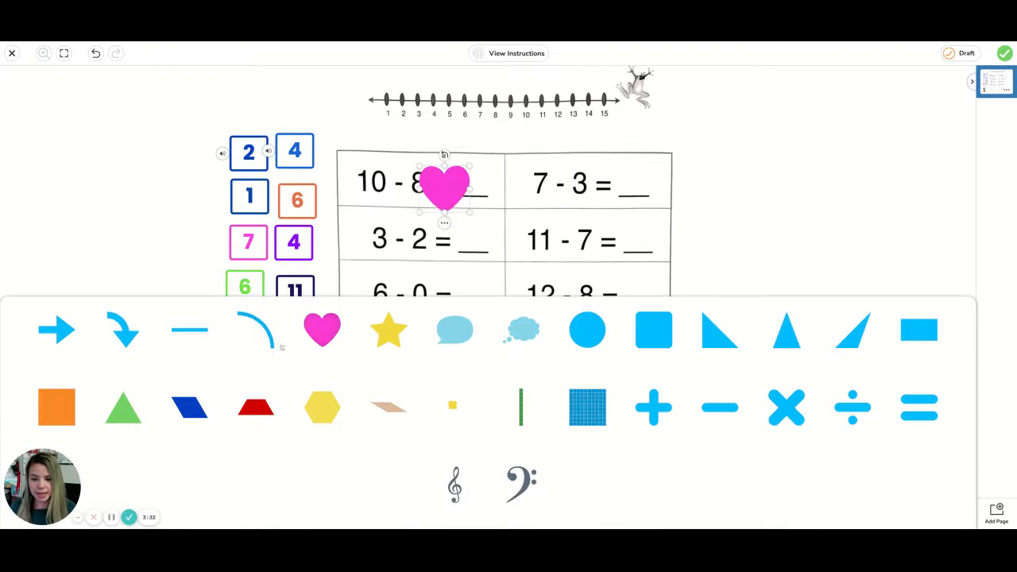
pyautogui.click(457, 189)
pyautogui.moveTo(458, 189); pyautogui.dragTo(748, 136)
pyautogui.moveTo(773, 169); pyautogui.dragTo(788, 202)
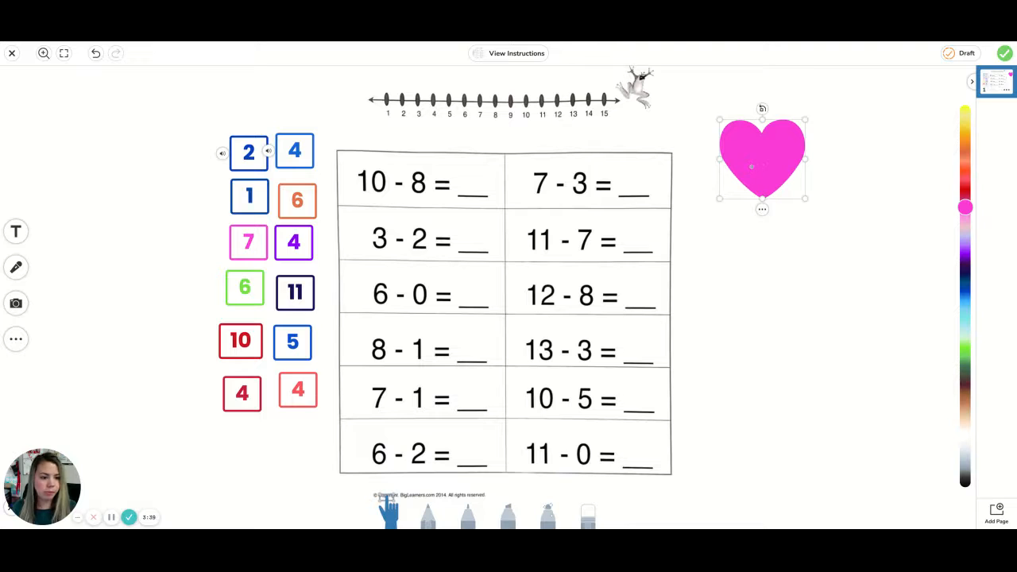
# Step: Record a voice clip and attach it to the pink heart
pyautogui.click(763, 210)
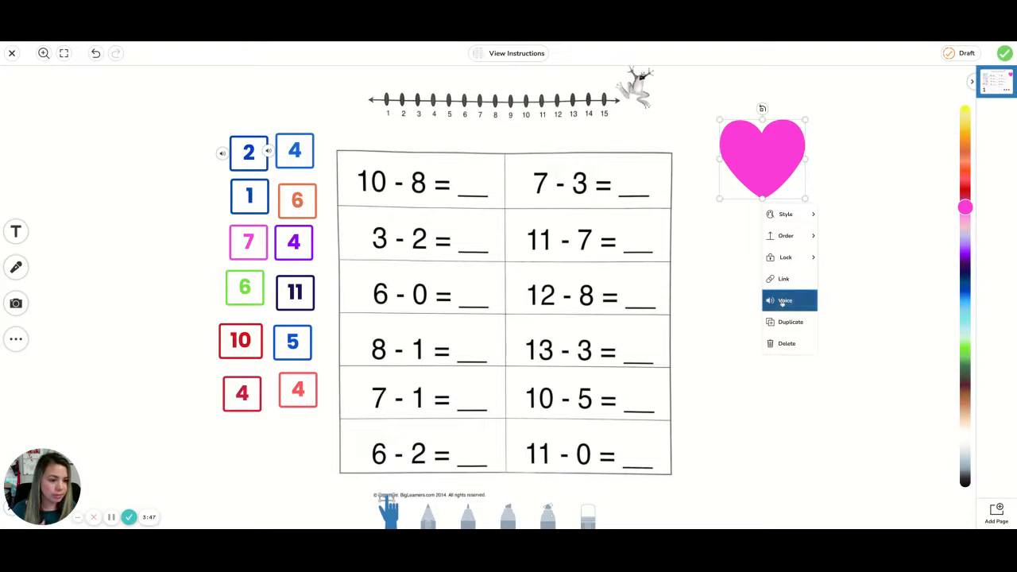
pyautogui.click(783, 301)
pyautogui.click(760, 225)
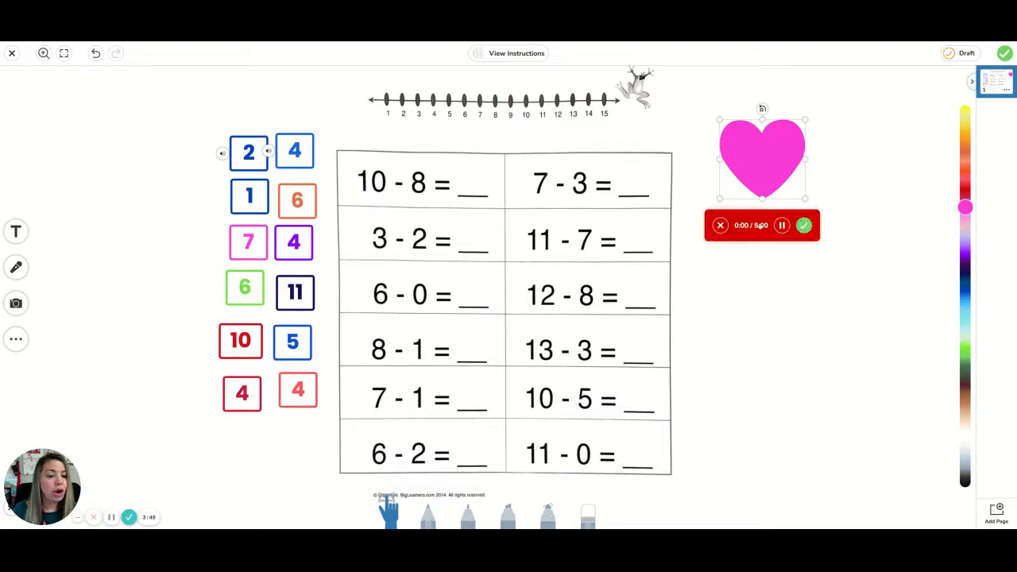
pyautogui.click(805, 225)
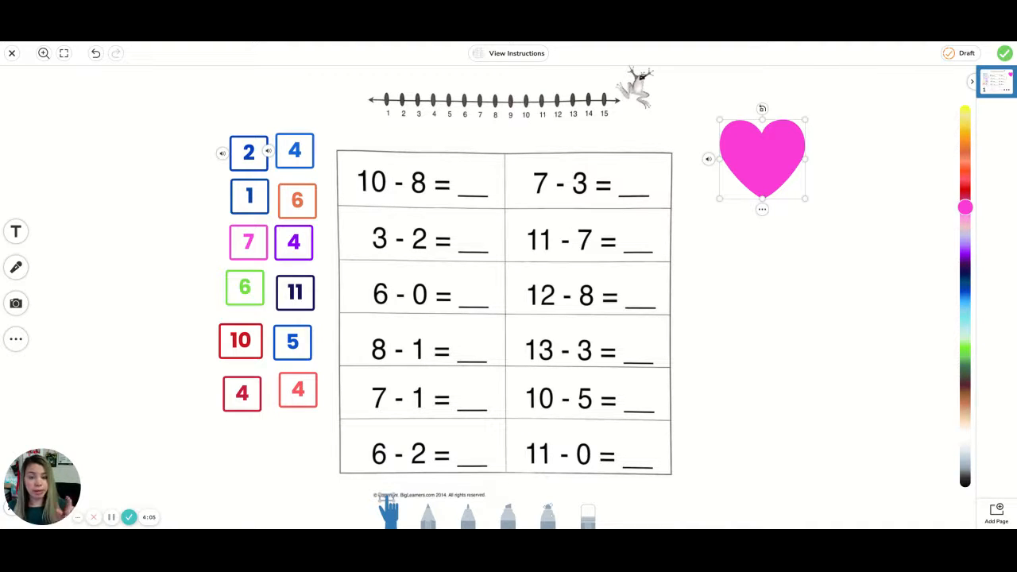
# Step: Unlock the subtraction worksheet image and lock it again with the Lock All option
pyautogui.click(495, 320)
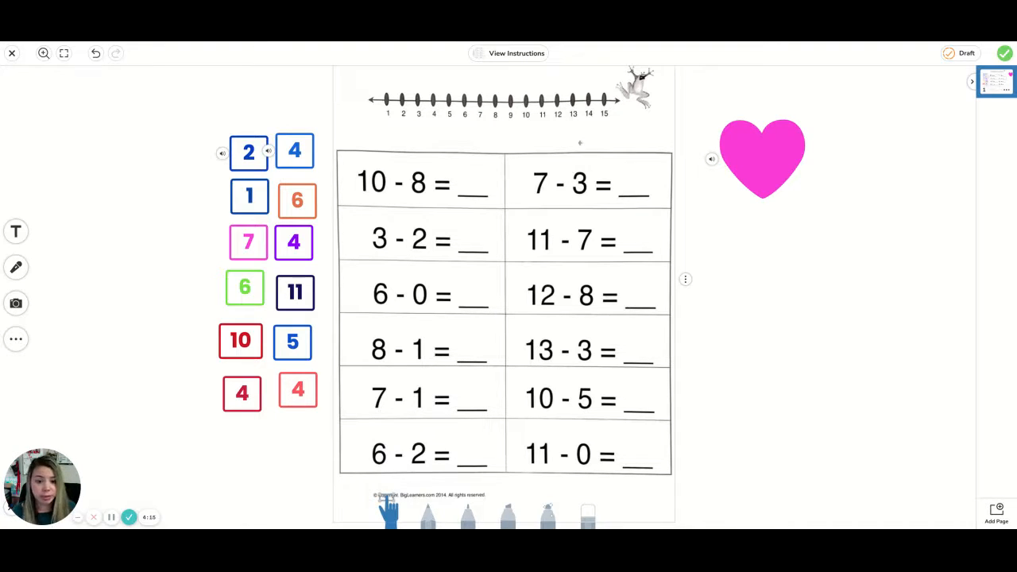
pyautogui.click(685, 279)
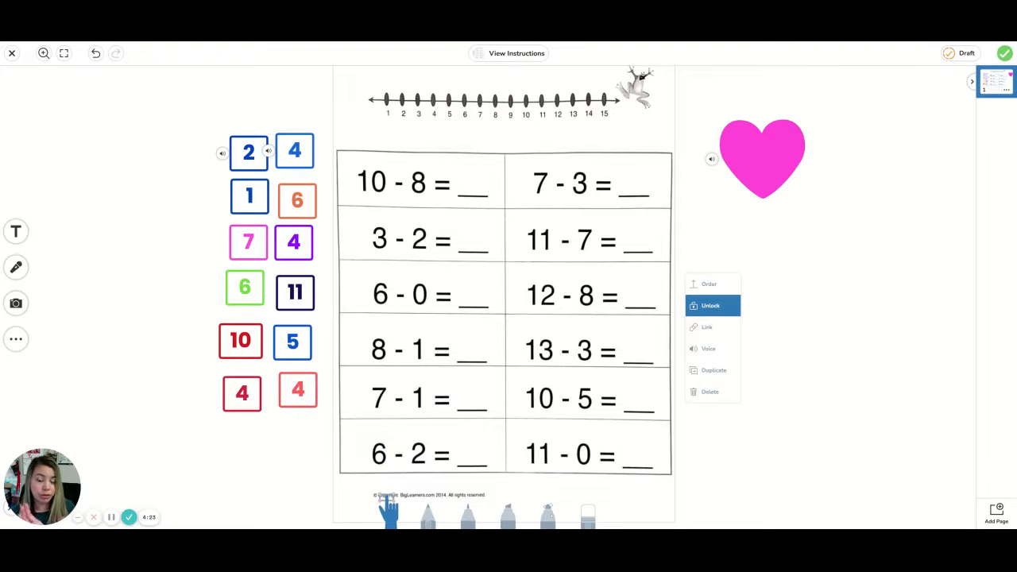
pyautogui.click(710, 305)
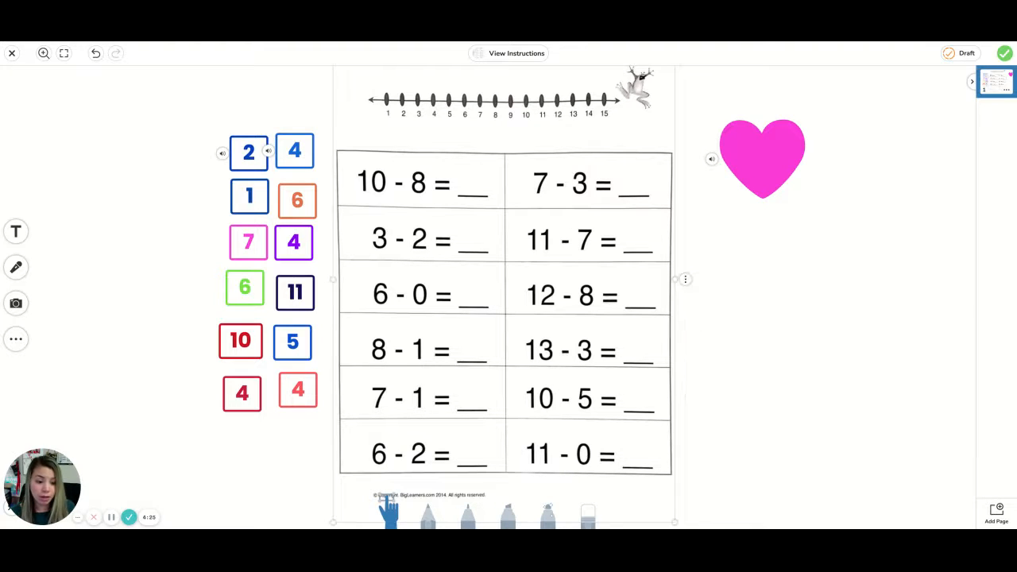
pyautogui.click(685, 278)
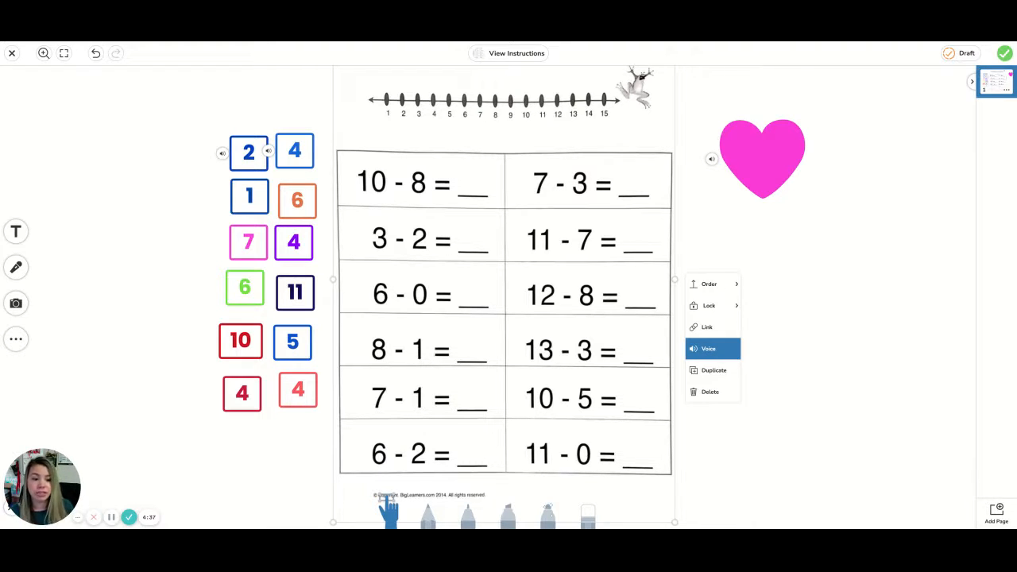
pyautogui.moveTo(712, 307)
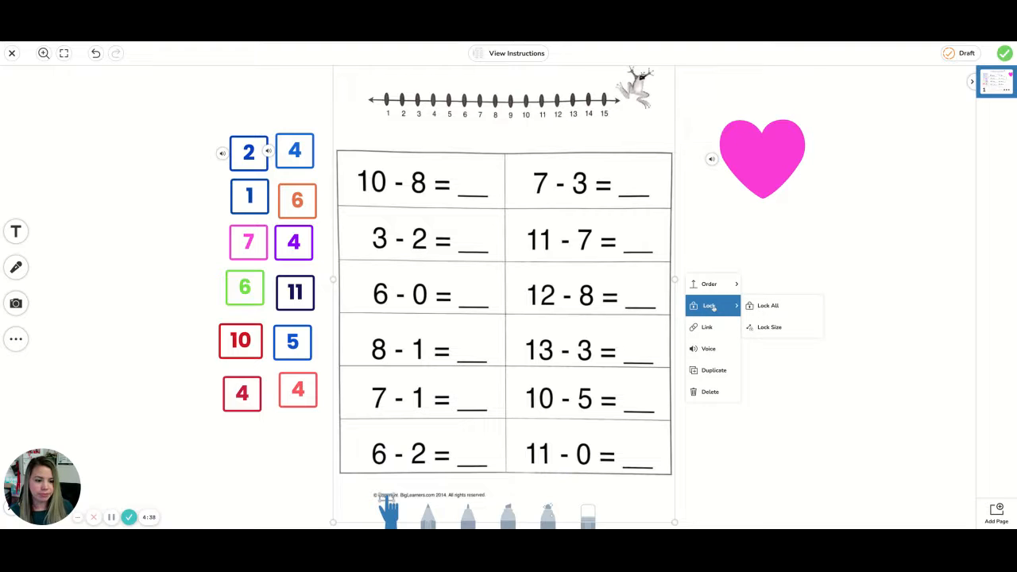
pyautogui.click(781, 307)
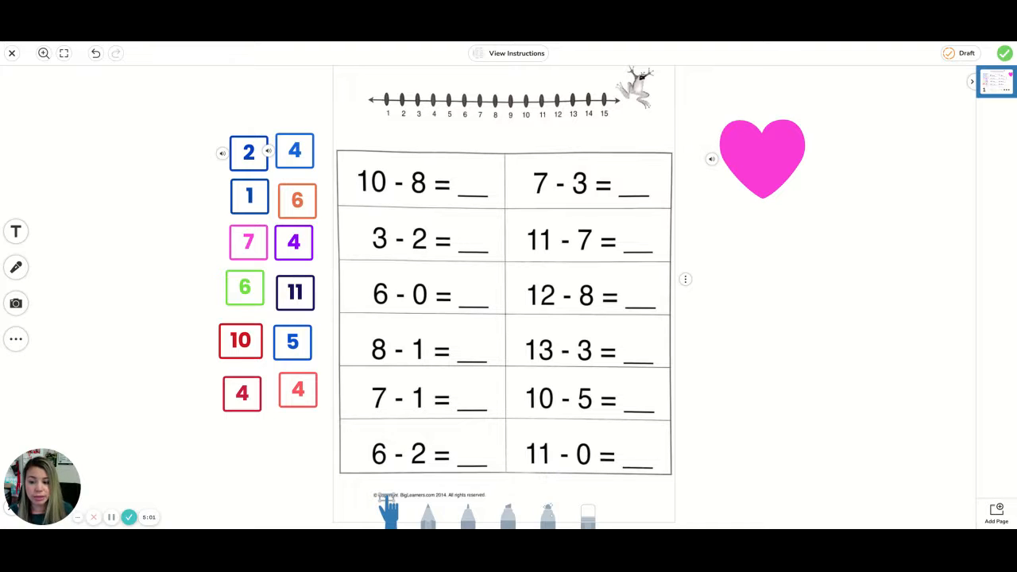
# Step: Enlarge the purple 4 tile to a little over twice its size
pyautogui.click(294, 243)
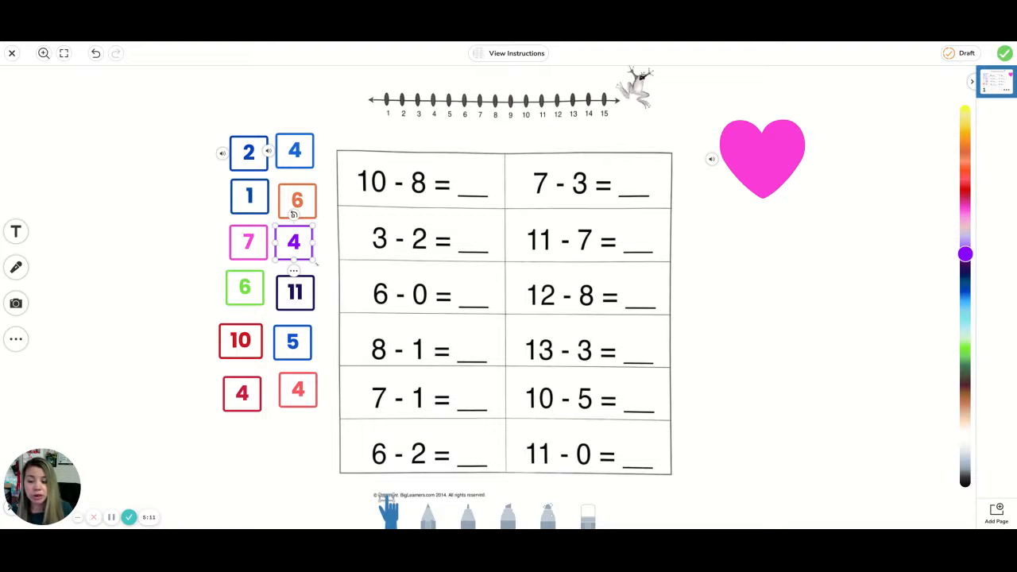
pyautogui.click(303, 247)
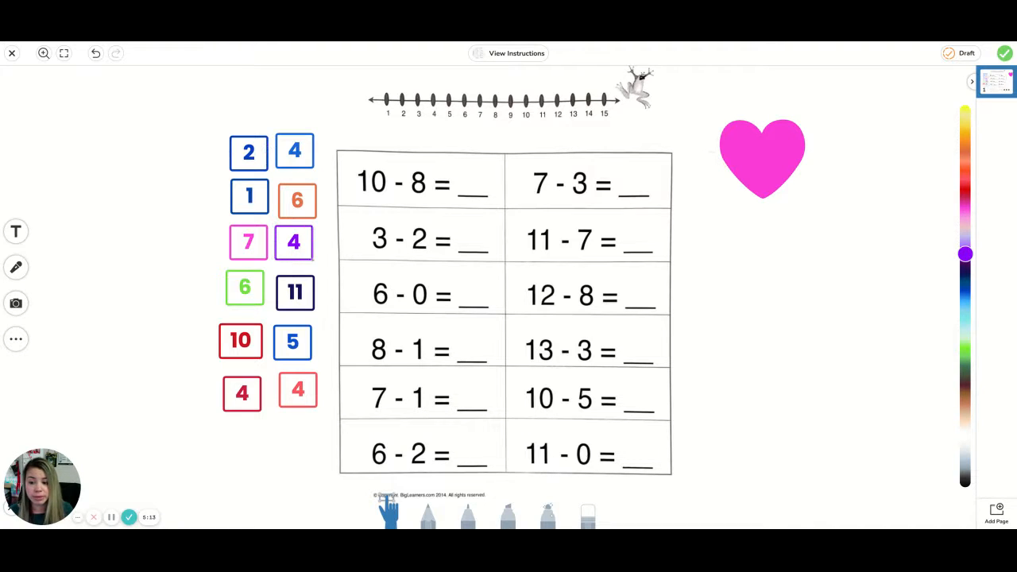
pyautogui.click(307, 250)
pyautogui.click(322, 259)
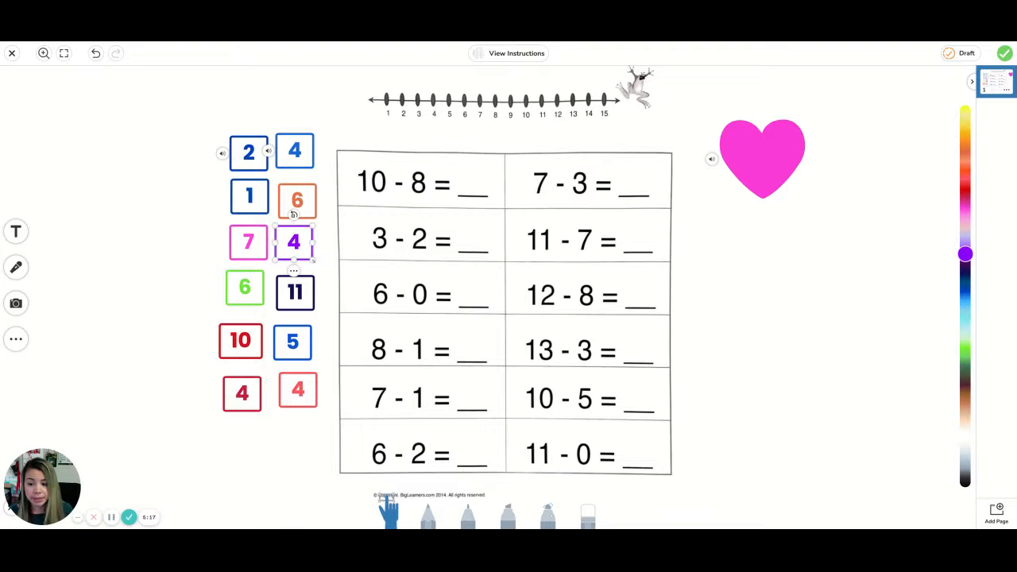
pyautogui.moveTo(314, 260); pyautogui.dragTo(364, 307)
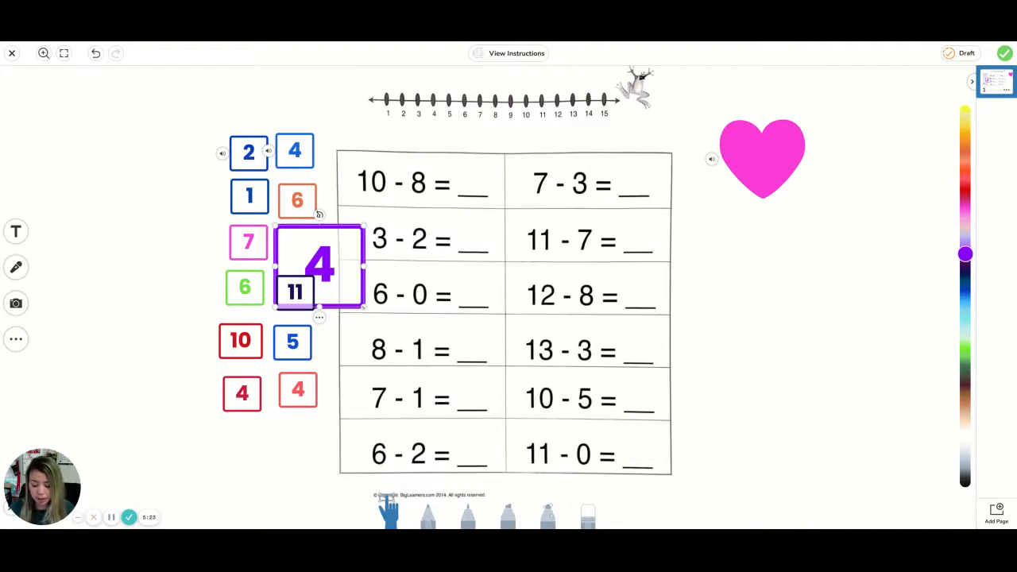
# Step: Undo the enlargement of the purple 4 tile and apply the Lock Size option to that tile
pyautogui.hotkey('ctrl', 'z')
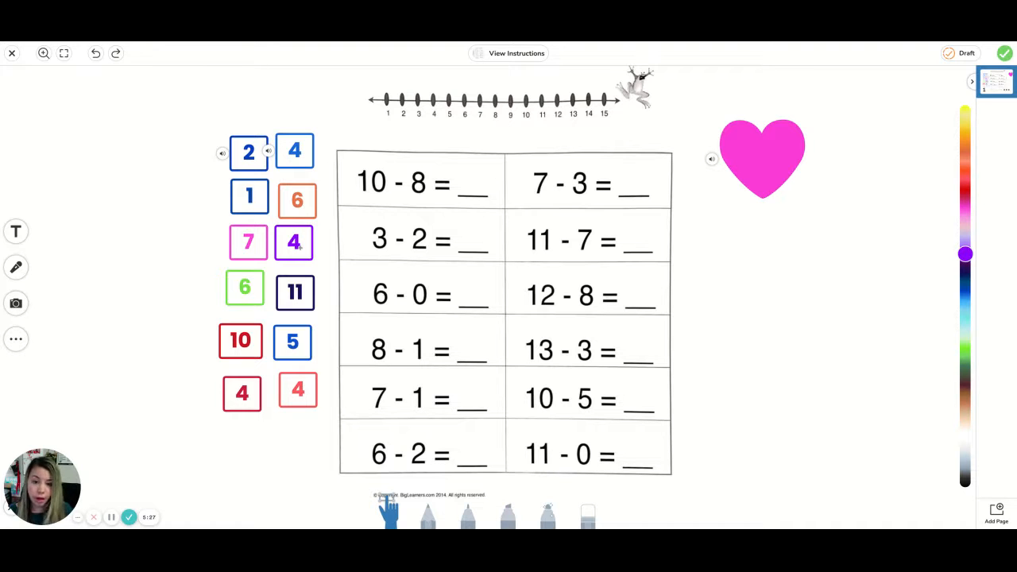
pyautogui.moveTo(299, 247)
pyautogui.mouseDown()
pyautogui.moveTo(426, 244)
pyautogui.moveTo(304, 249)
pyautogui.mouseUp()
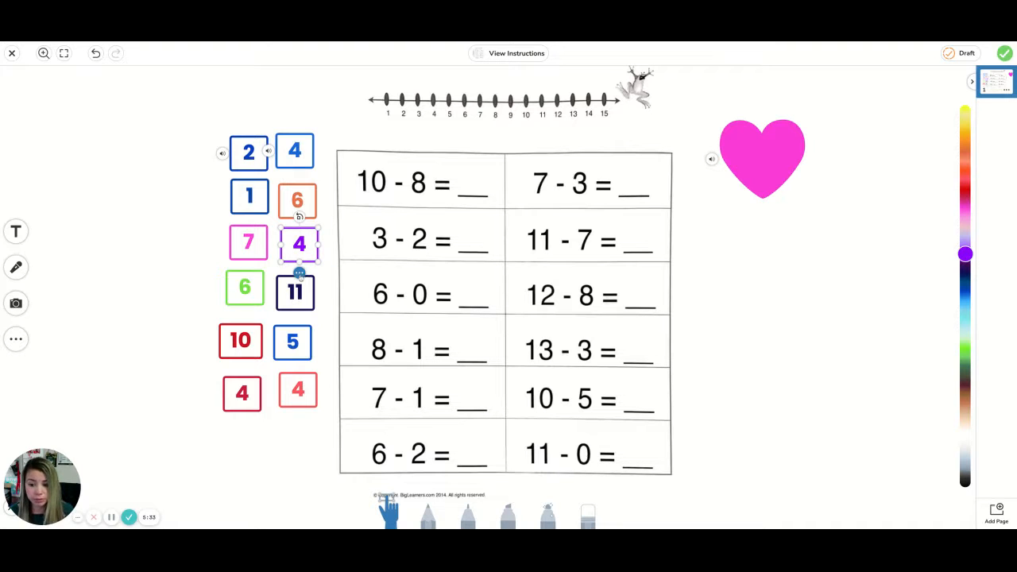
pyautogui.click(299, 272)
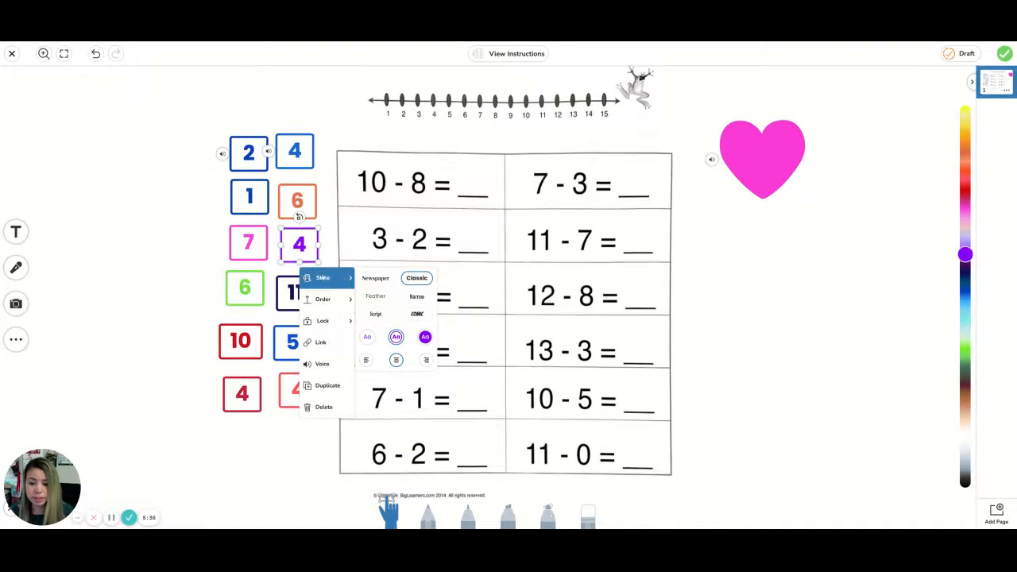
pyautogui.moveTo(329, 325)
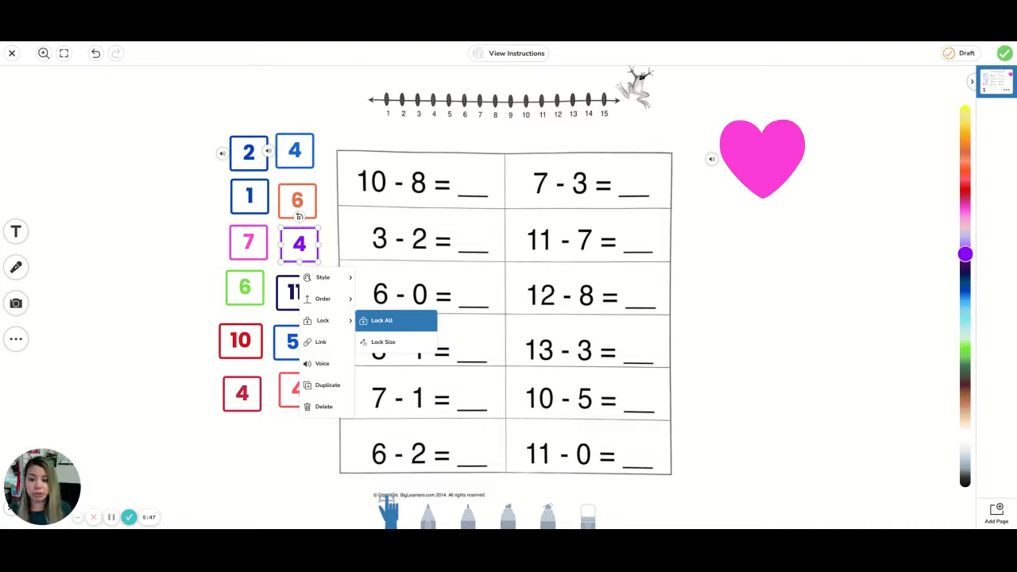
pyautogui.click(388, 341)
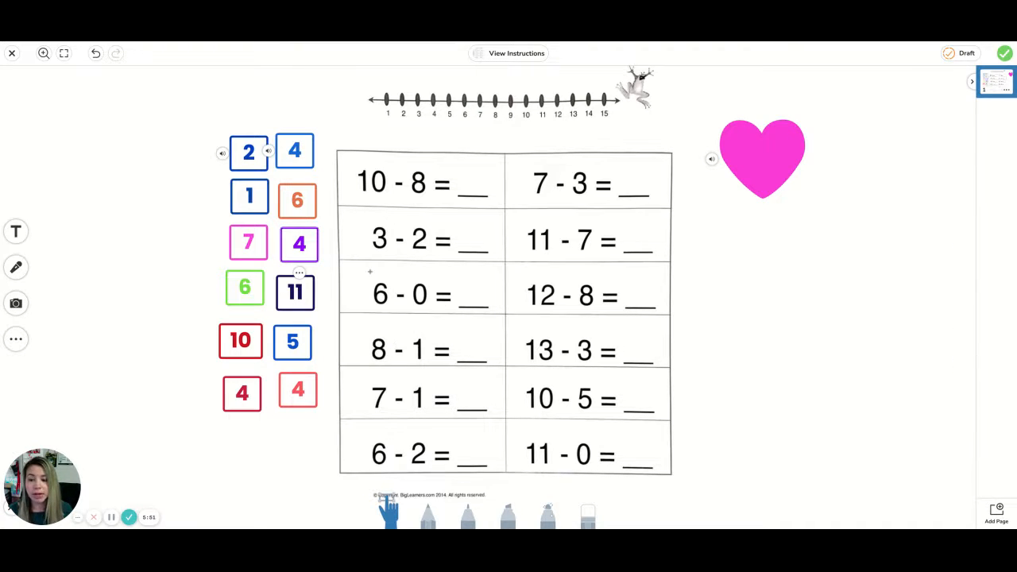
# Step: Move the size-locked purple 4 tile onto the answer blank of the 6 - 2 problem
pyautogui.moveTo(315, 245)
pyautogui.mouseDown()
pyautogui.moveTo(310, 251)
pyautogui.moveTo(318, 247)
pyautogui.mouseUp()
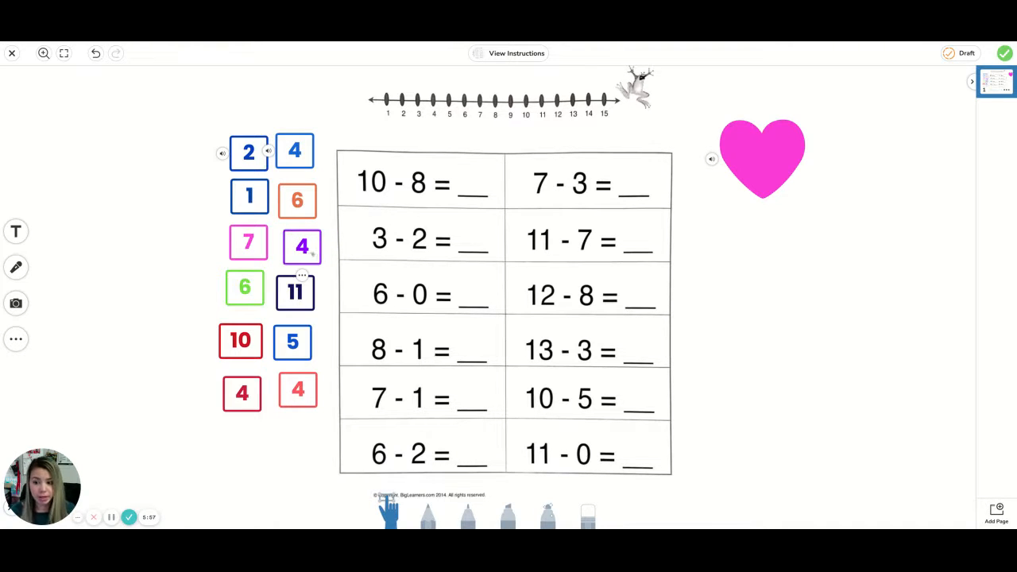
pyautogui.moveTo(306, 252); pyautogui.dragTo(471, 448)
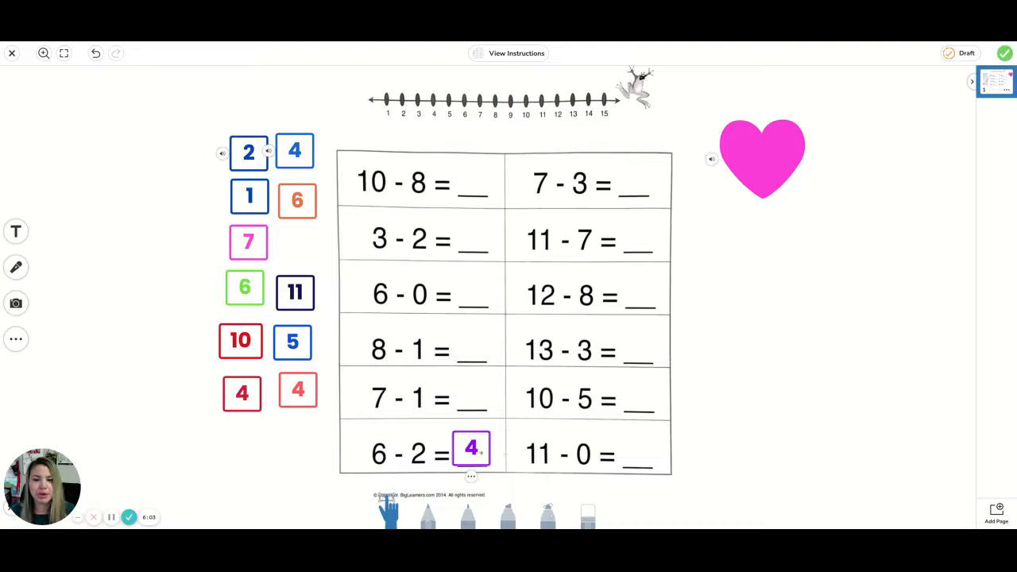